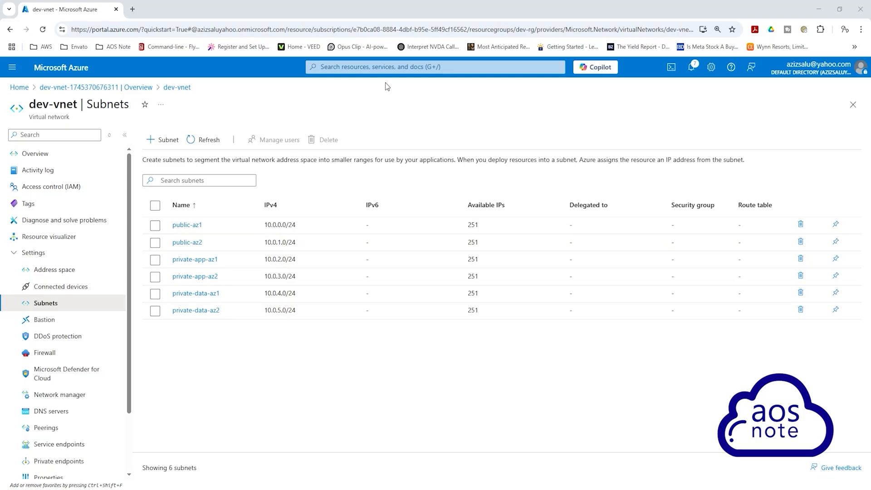
Step: Find the NAT gateways service and start creating a new NAT gateway
left_click(381, 66)
type("nat")
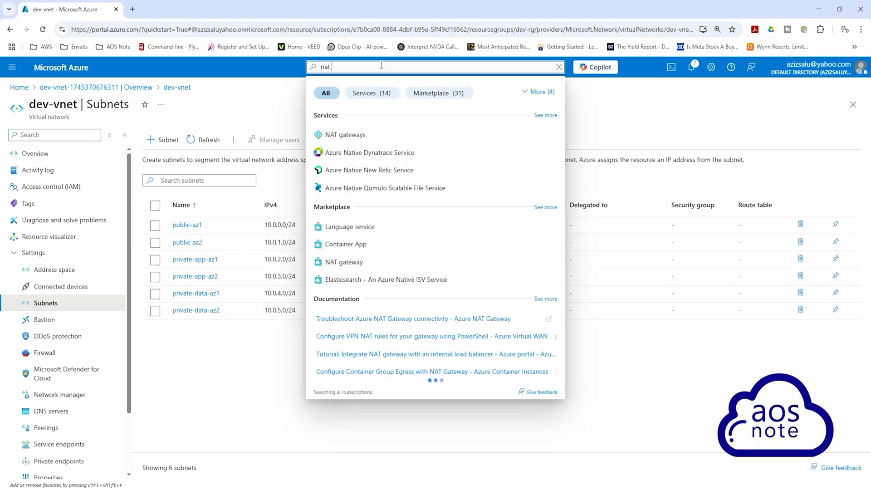
type(" gateways")
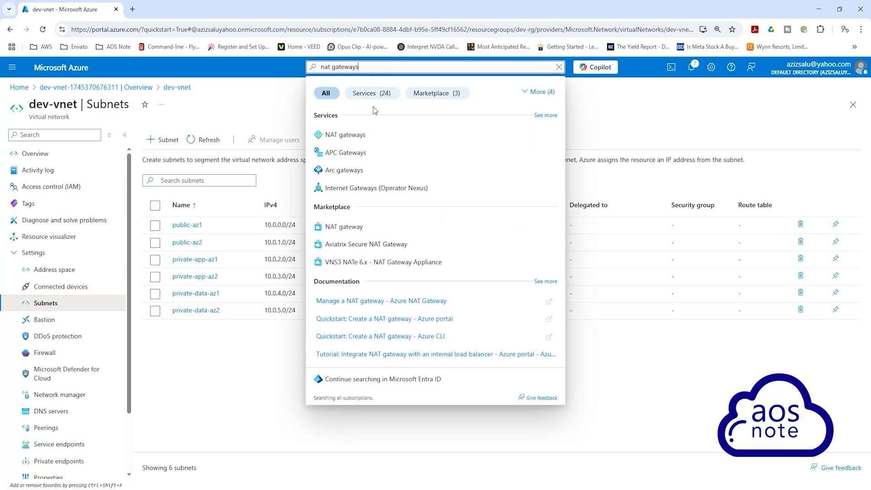
left_click(350, 134)
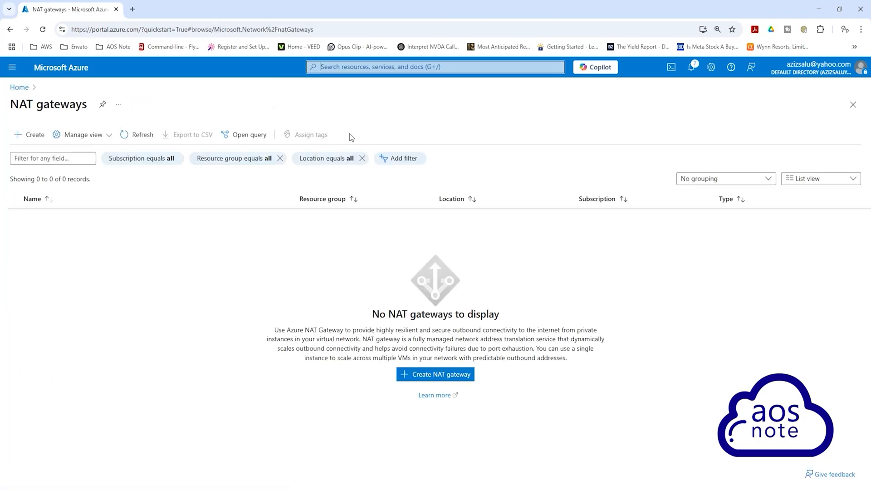
left_click(446, 376)
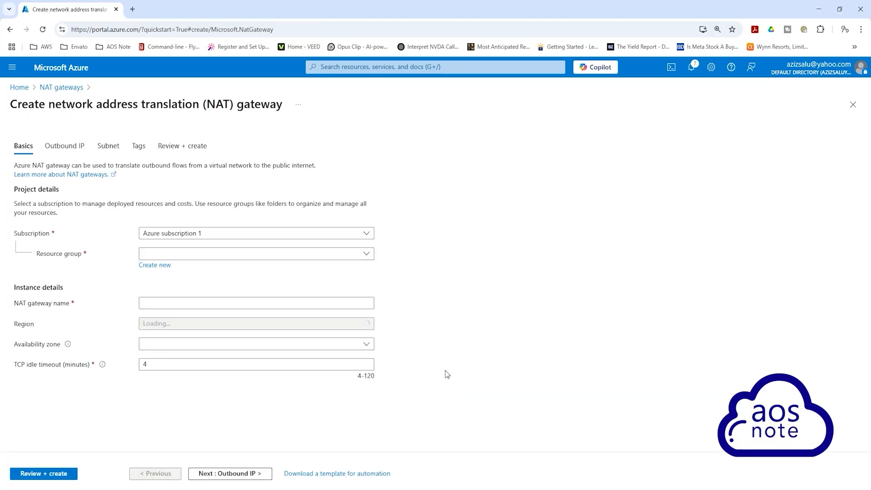
Step: Assign the NAT gateway to resource group dev-rg, name it dev-nat-gateway-az1, and set its availability zone to Zone 1
left_click(356, 257)
left_click(273, 290)
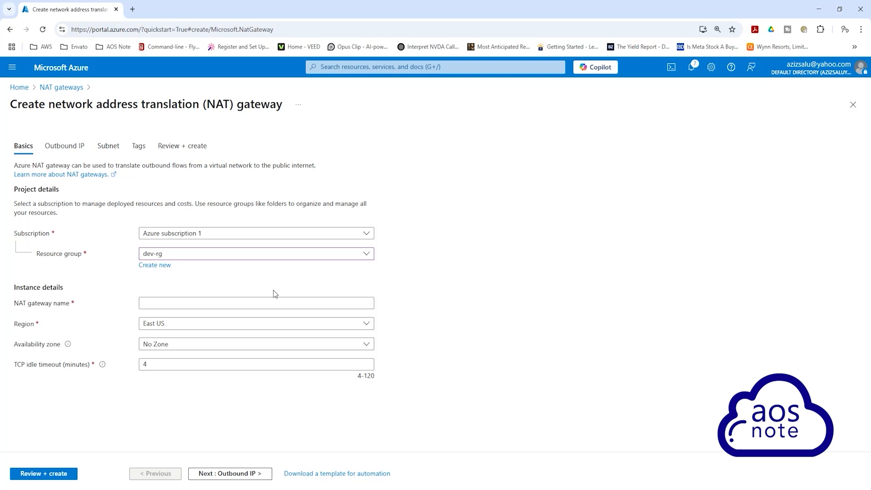
left_click(244, 300)
type("de")
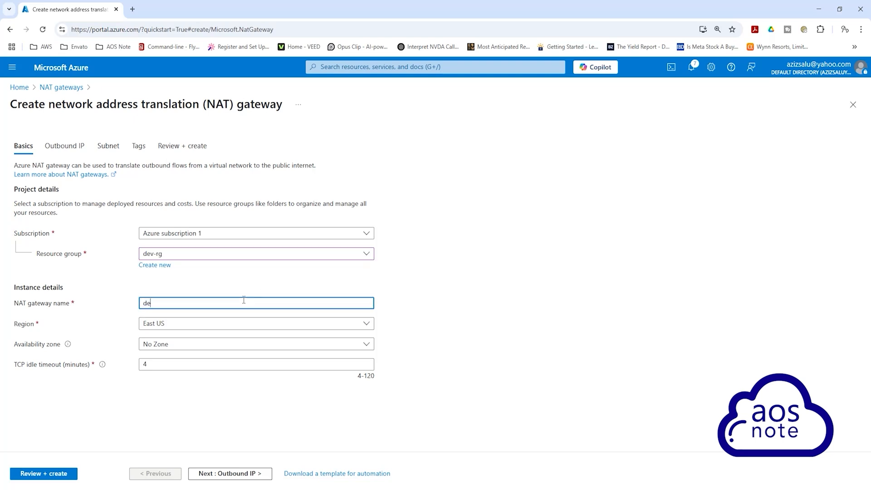
type("v-n")
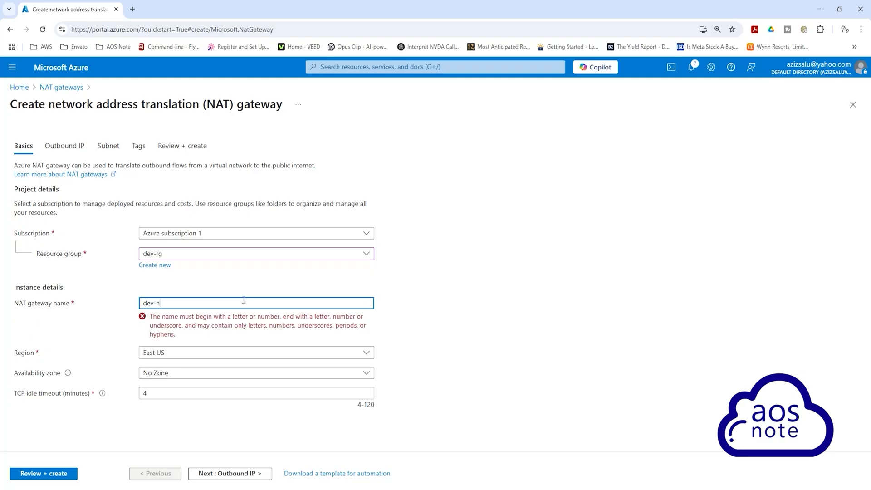
type("at-gate")
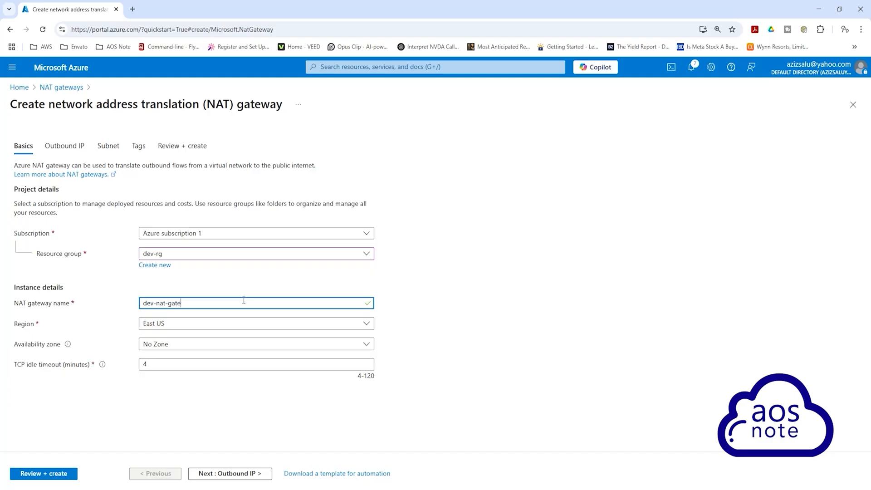
type("way-az1")
left_click(218, 347)
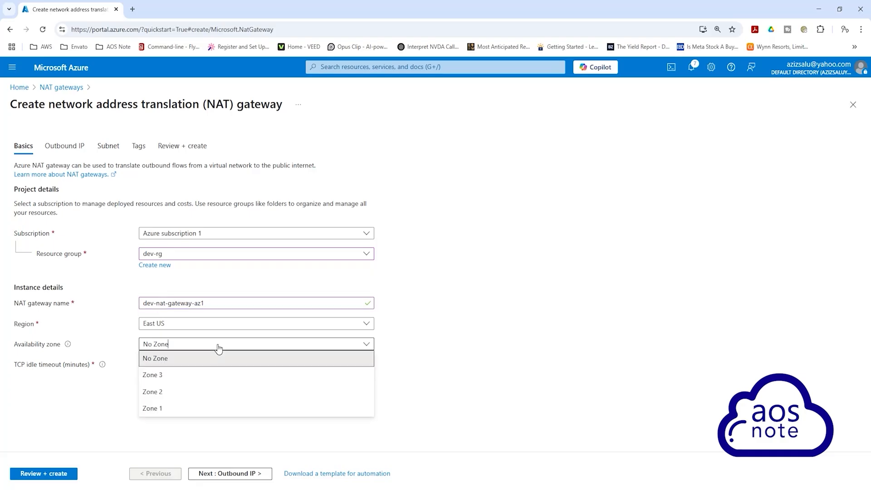
left_click(191, 409)
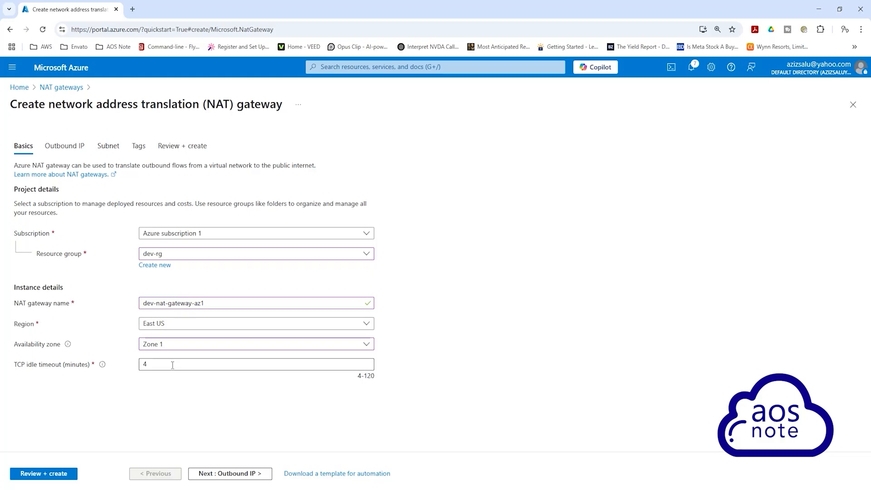
Step: Add a new outbound public IP address named dev-public-ip-nat-az1 to the NAT gateway
left_click(200, 476)
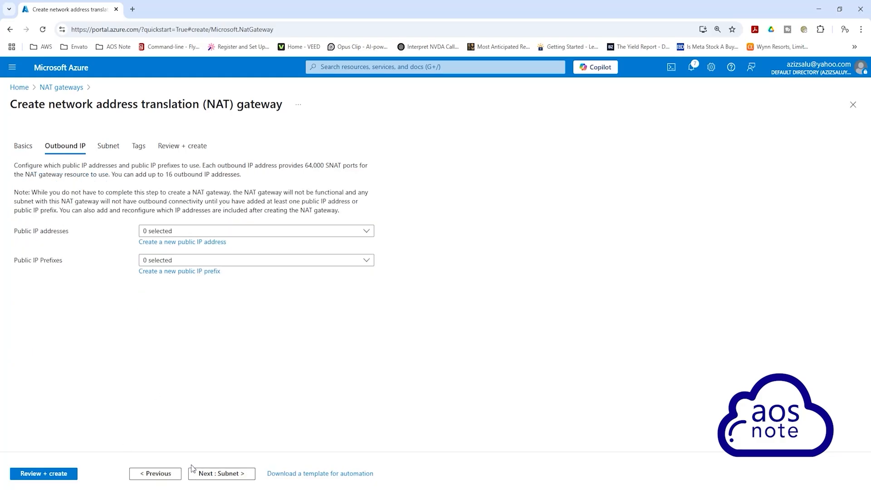
left_click(166, 242)
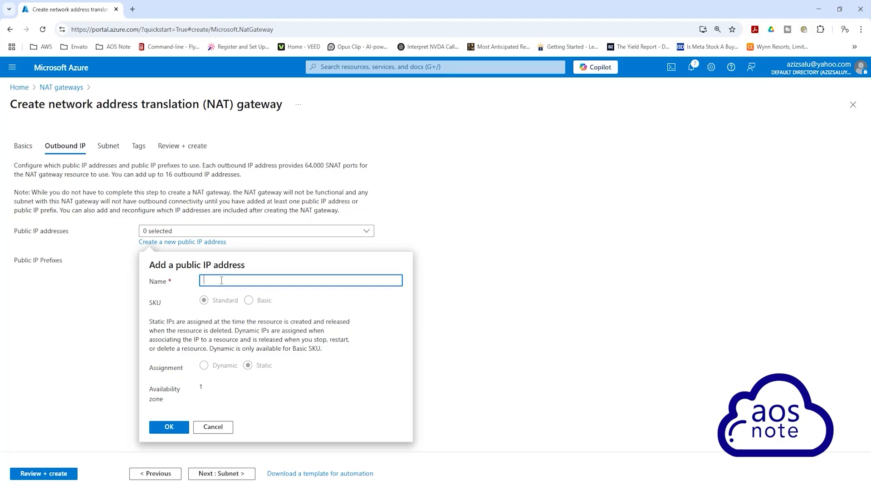
type("dev-pub")
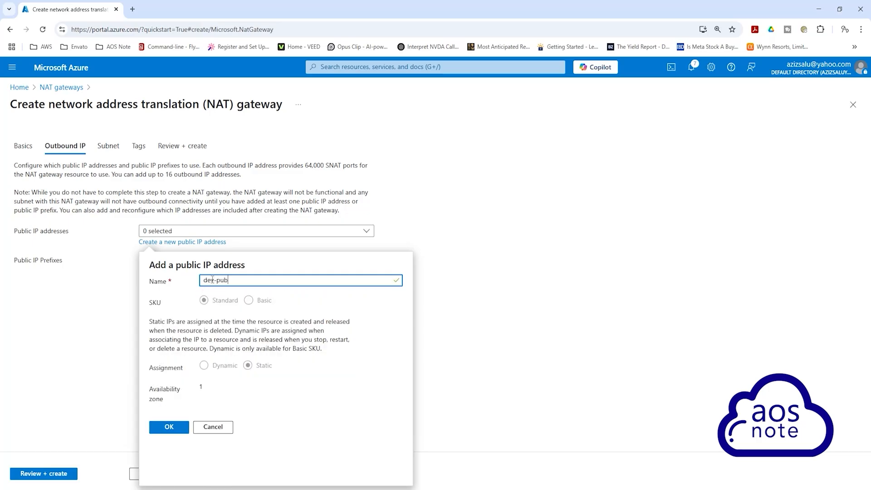
type("lic-ip")
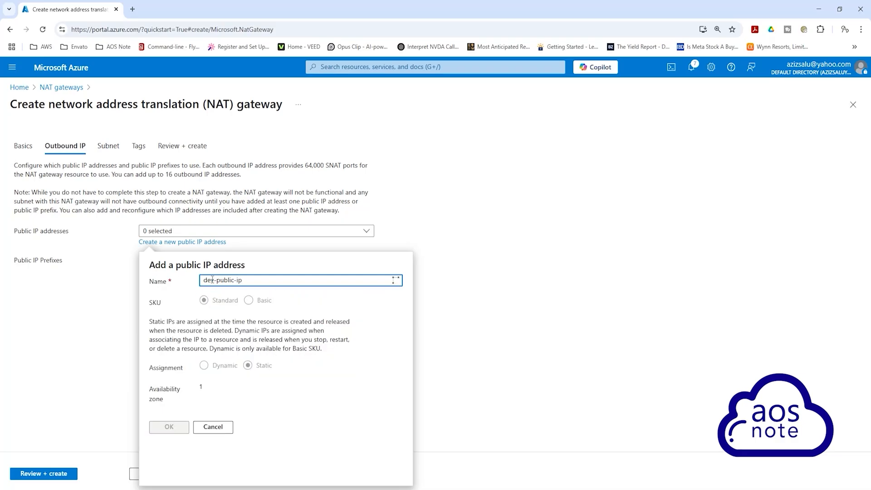
type("-n")
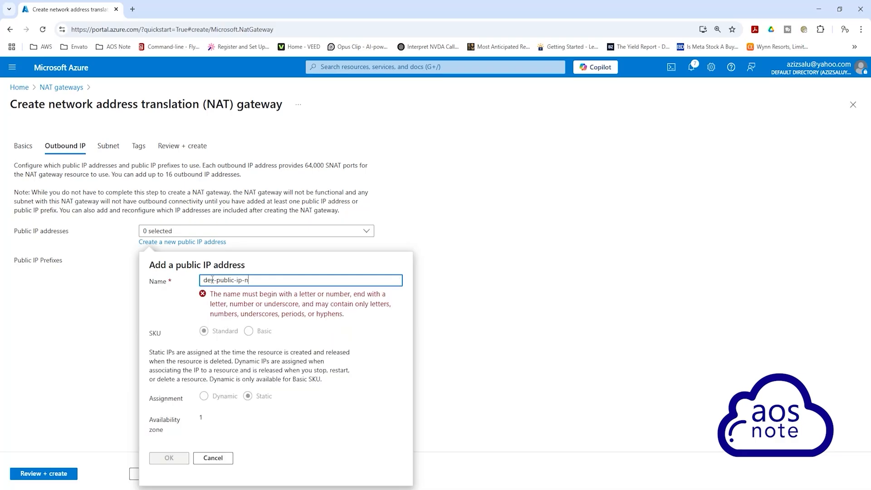
type("at-az1")
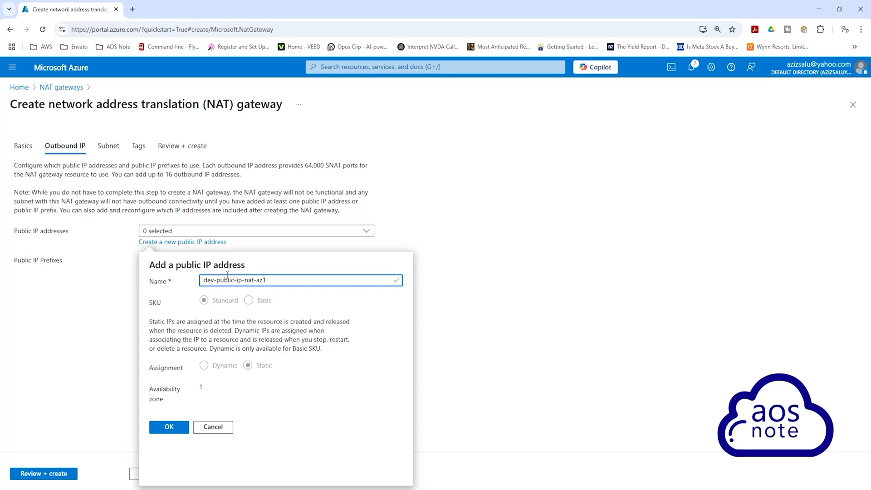
left_click(173, 425)
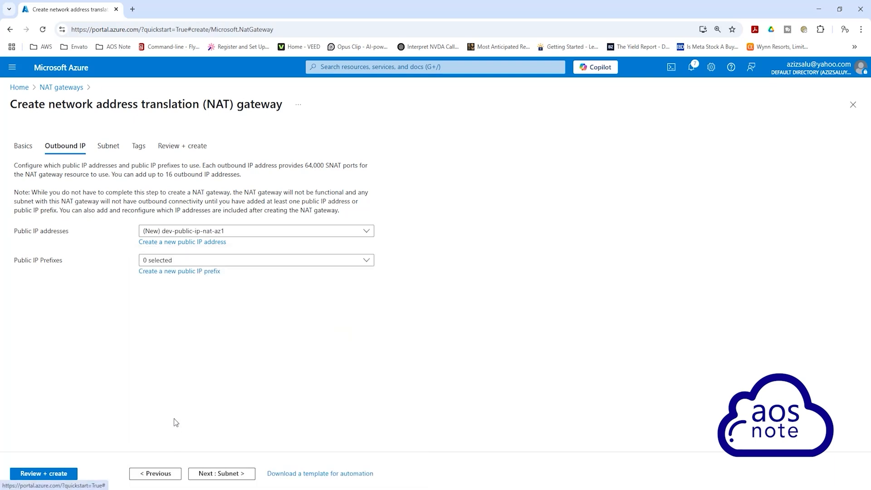
Step: Associate the gateway with dev-vnet subnets private-app-az1, private-app-az2, private-data-az1 and private-data-az2
left_click(217, 475)
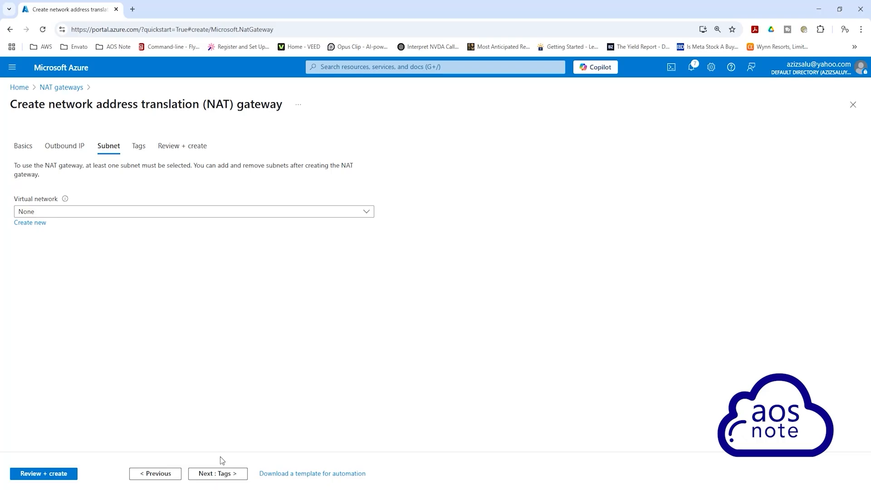
left_click(250, 213)
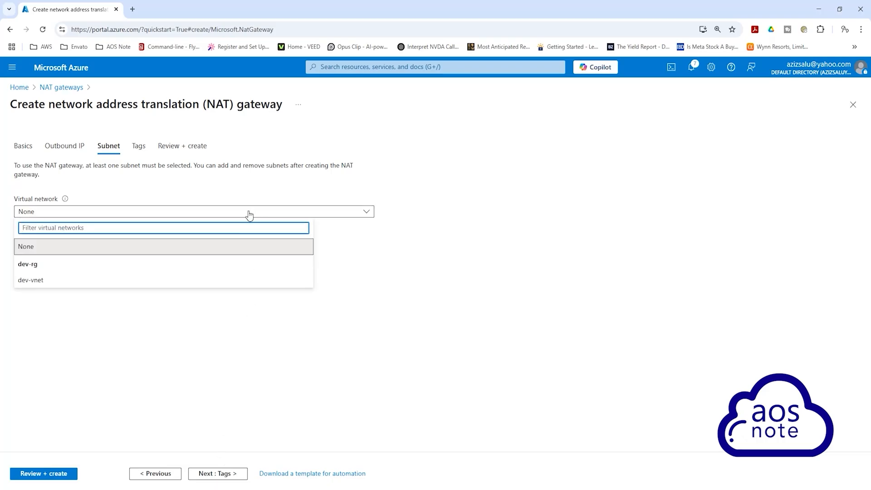
left_click(43, 284)
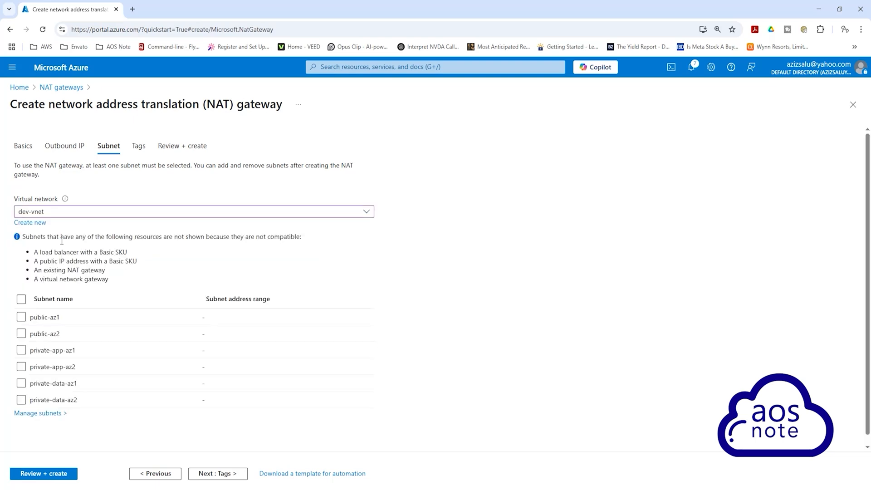
left_click(22, 350)
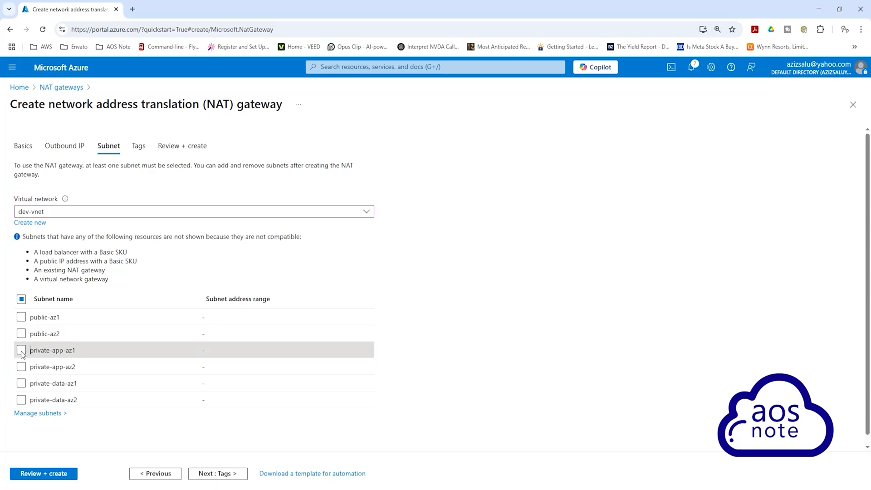
left_click(21, 366)
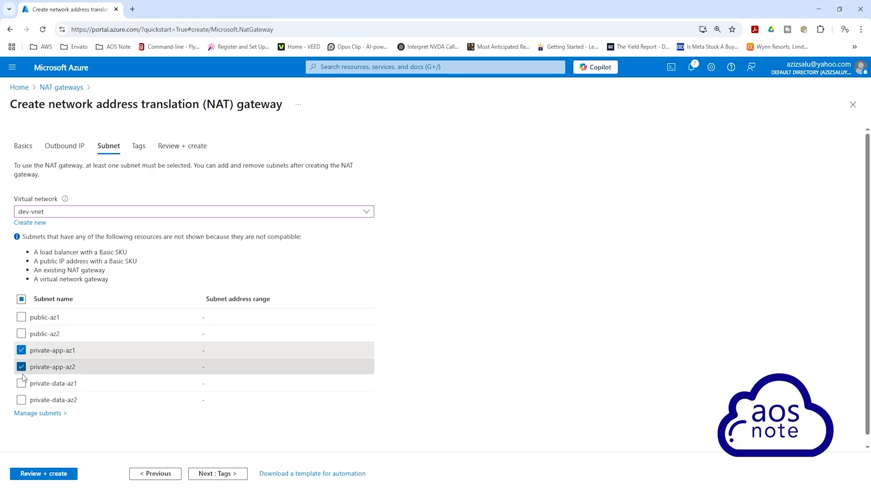
left_click(24, 383)
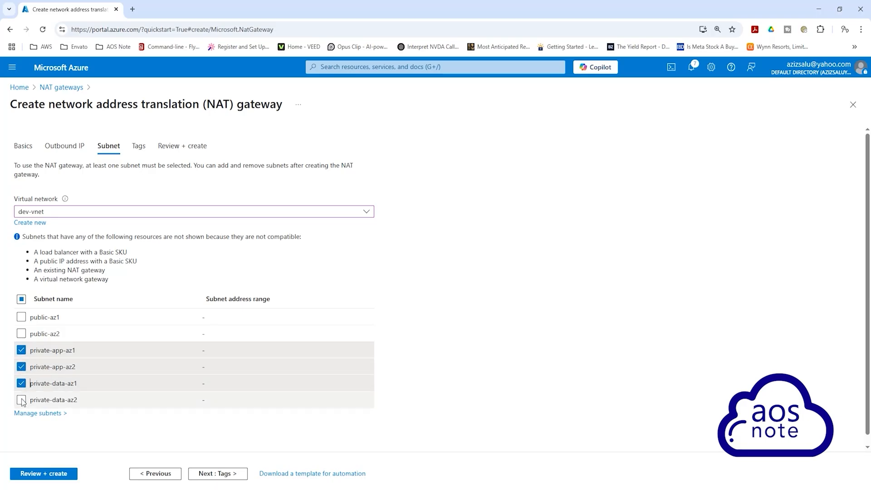
left_click(21, 400)
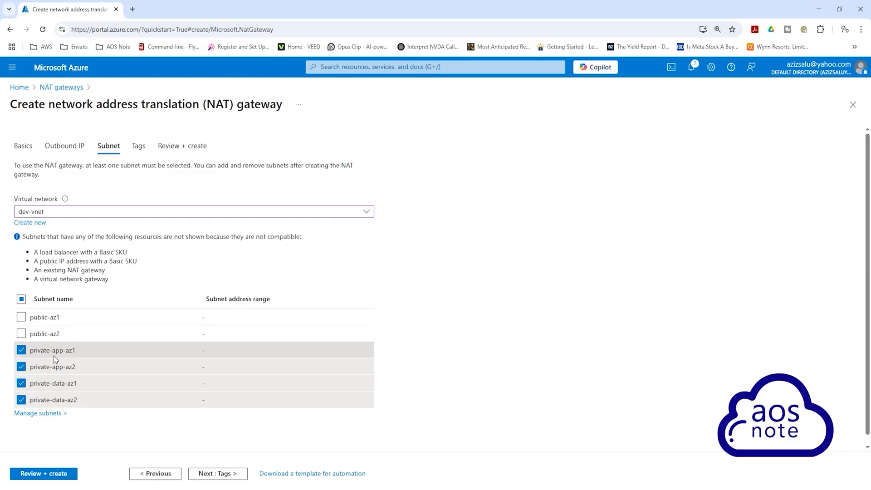
Step: Add a tag called Name with the value dev-nat-gateway-az1 to the NAT gateway
left_click(203, 475)
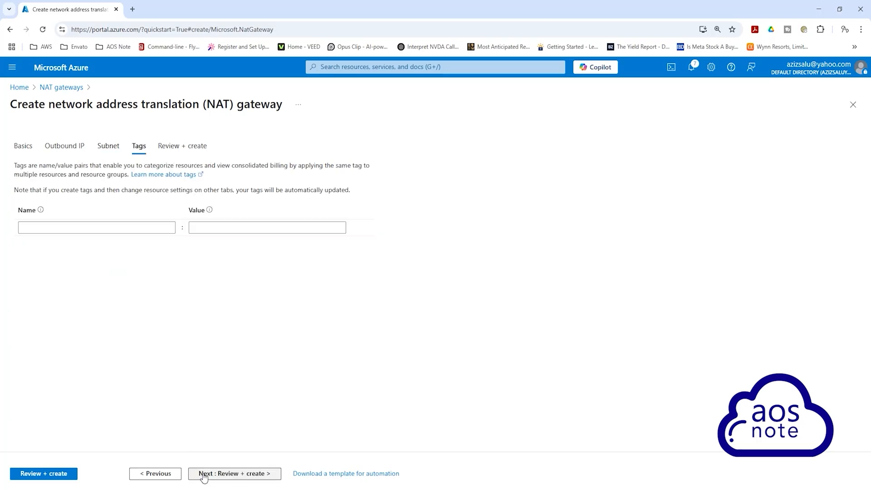
left_click(68, 228)
type("Name")
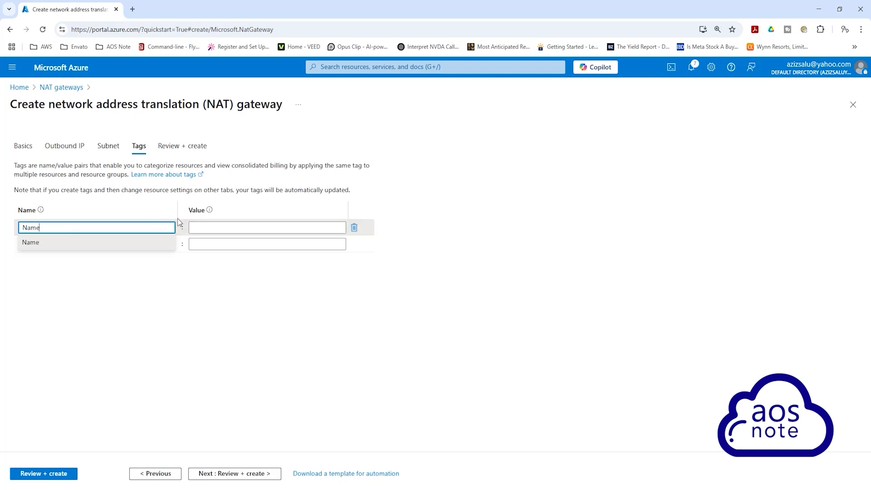
left_click(218, 227)
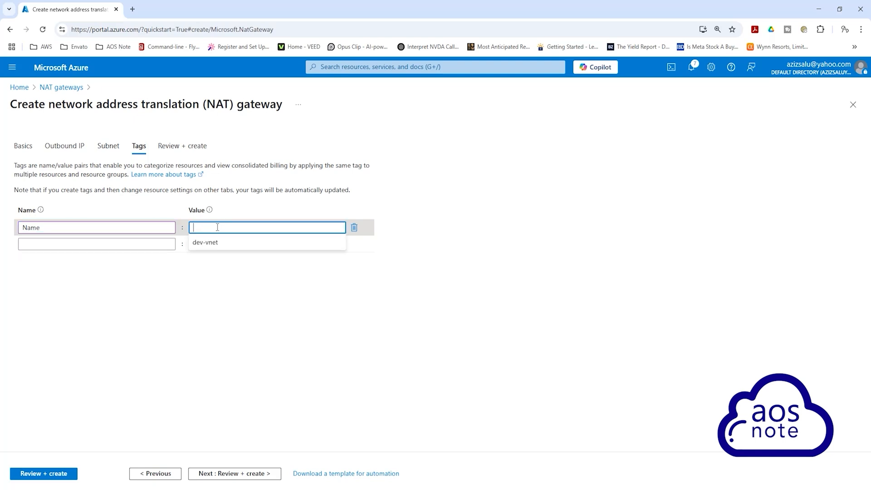
type("dev-nat-gateway-az1")
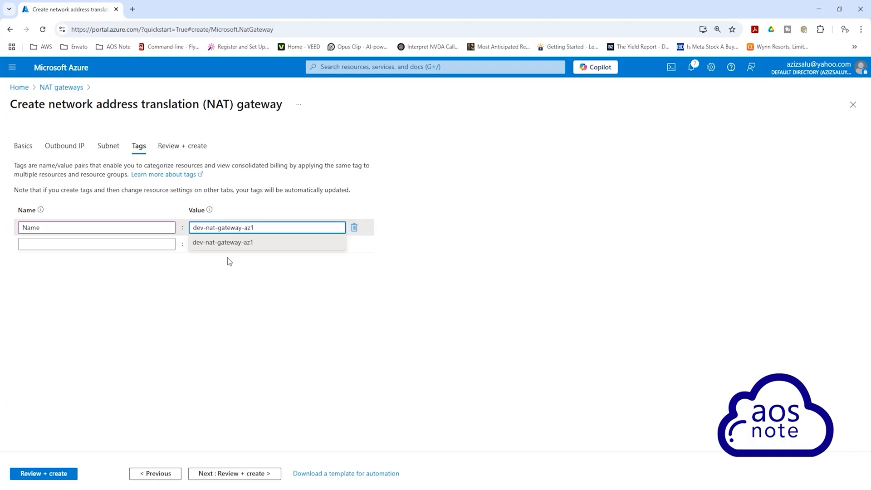
left_click(243, 277)
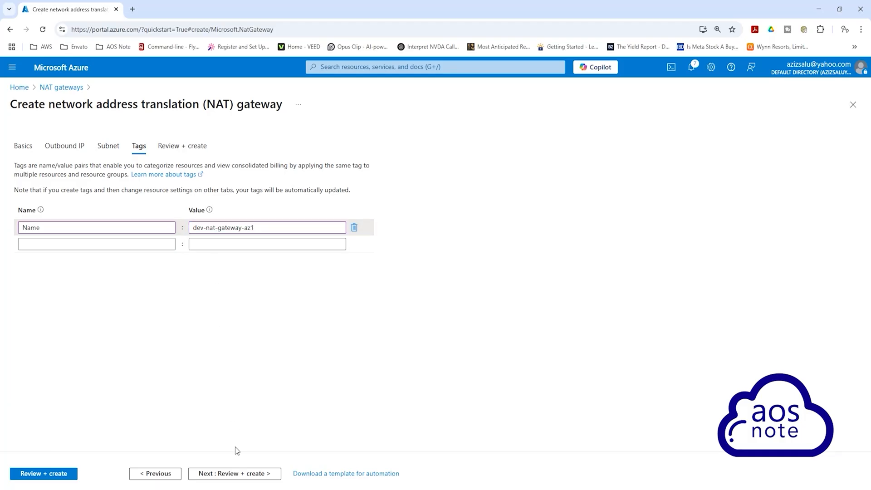
Step: Review the NAT gateway configuration and submit it for deployment
left_click(236, 473)
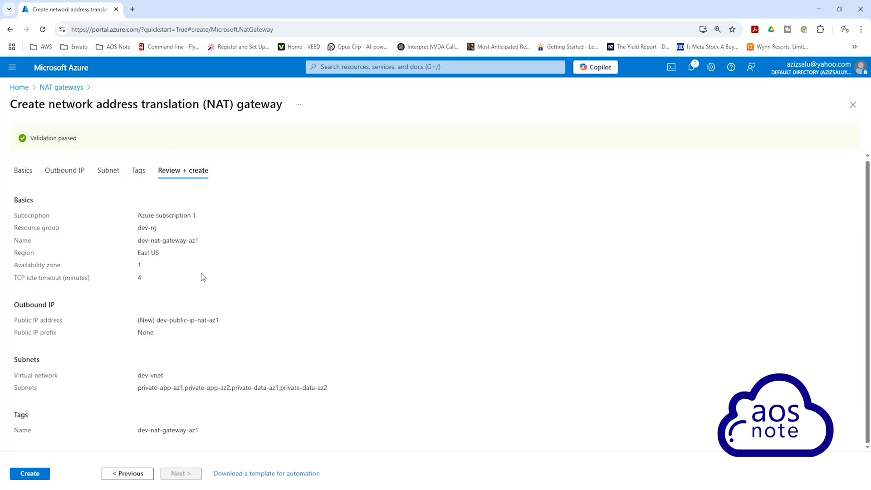
left_click(30, 473)
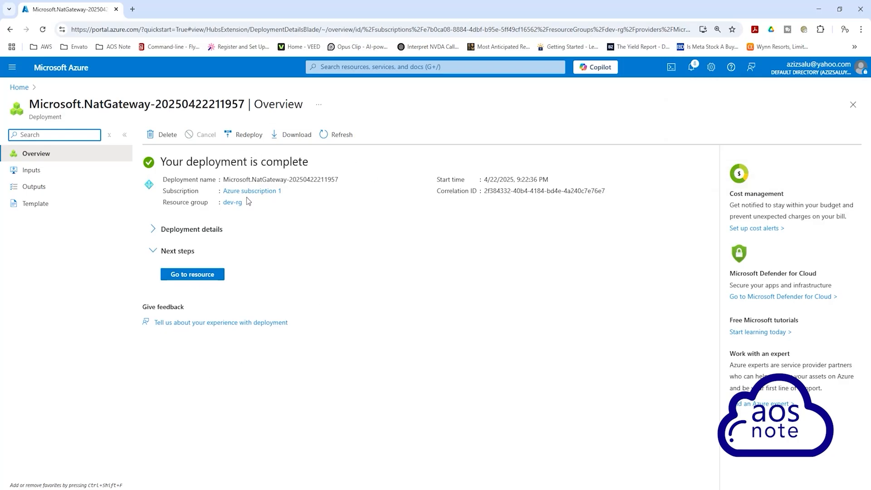
Step: Open the deployed NAT gateway, check its associated subnets, and return to its overview
left_click(213, 275)
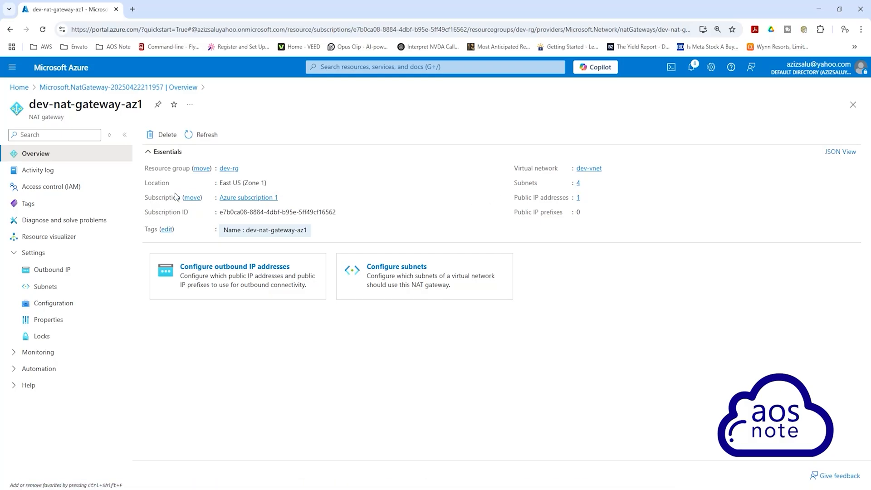
left_click(59, 289)
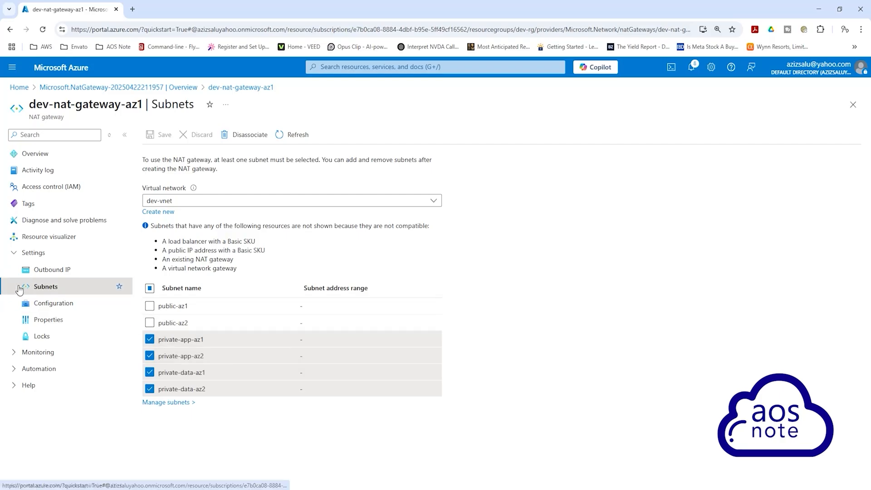
left_click(40, 156)
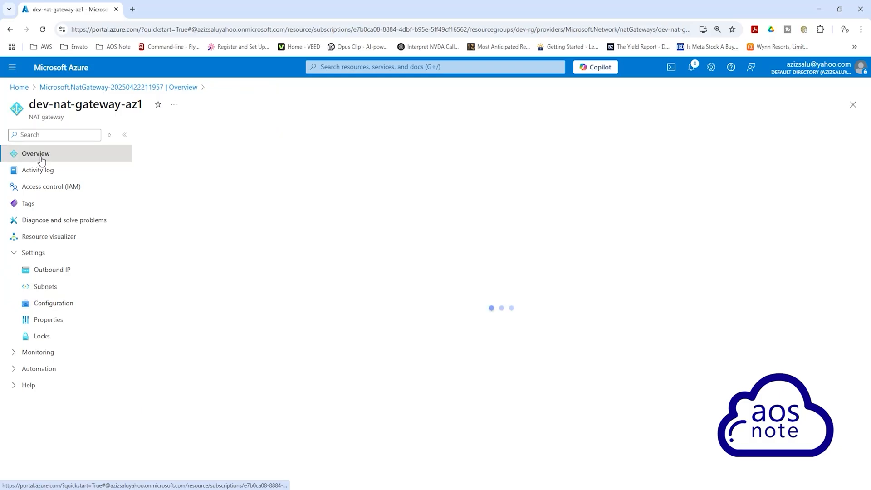